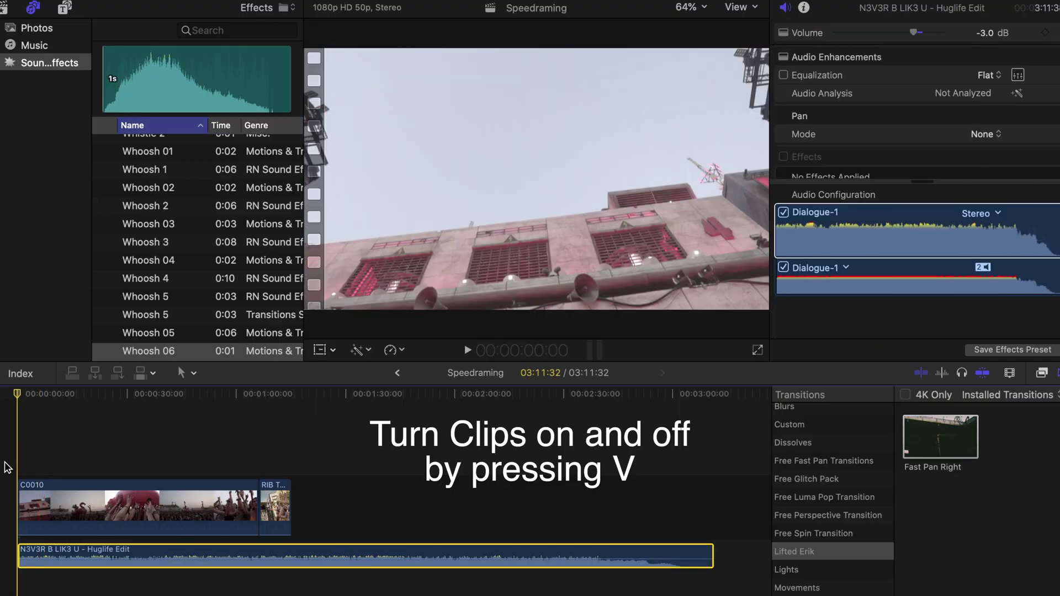
- Slow festival clip C0010 to 74% with the retime handle and play it back
key(c)
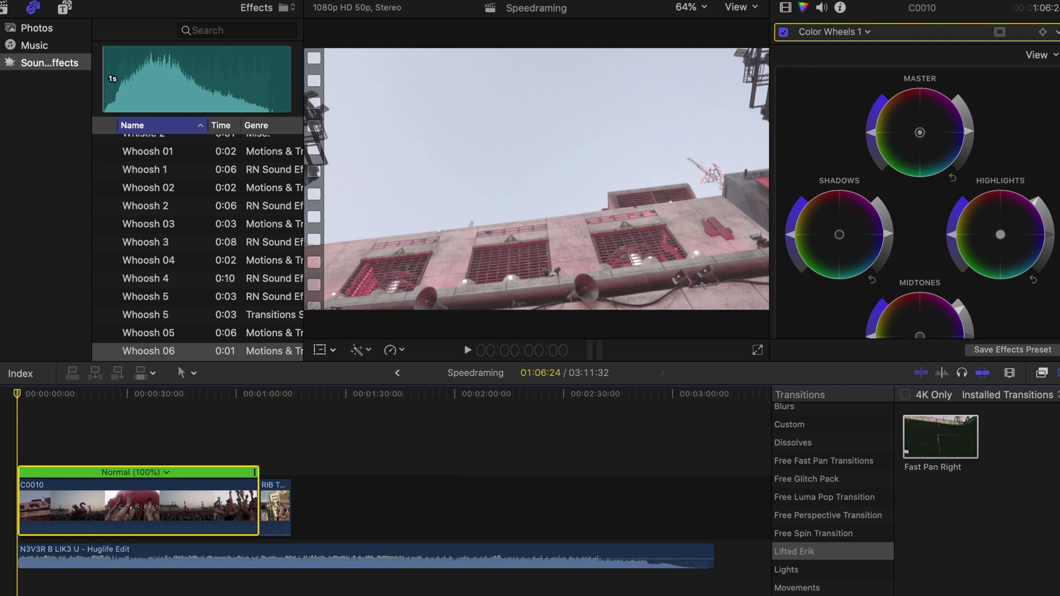
drag(255, 473, 346, 487)
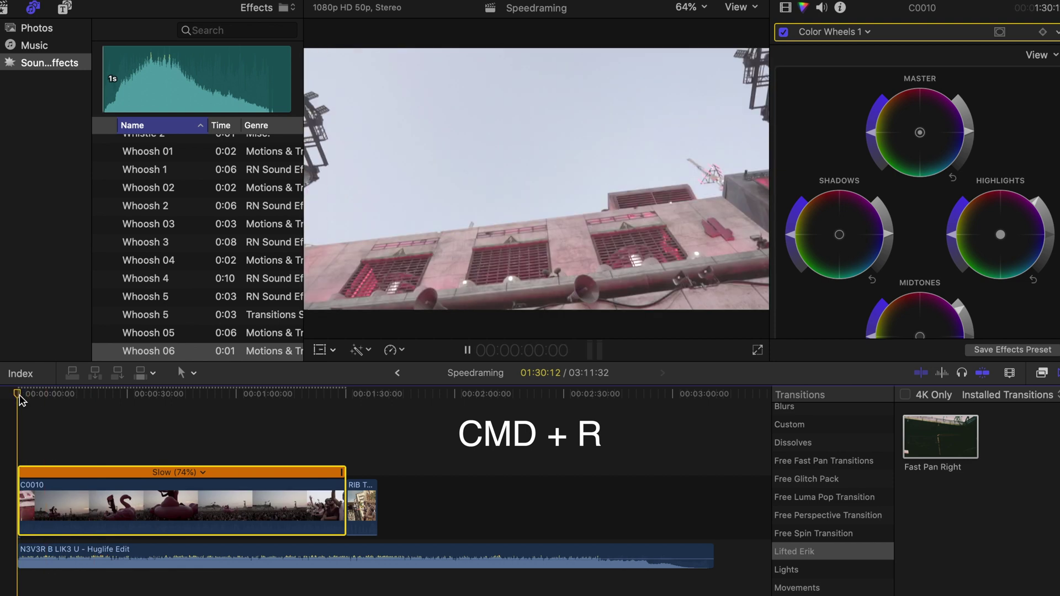
key(space)
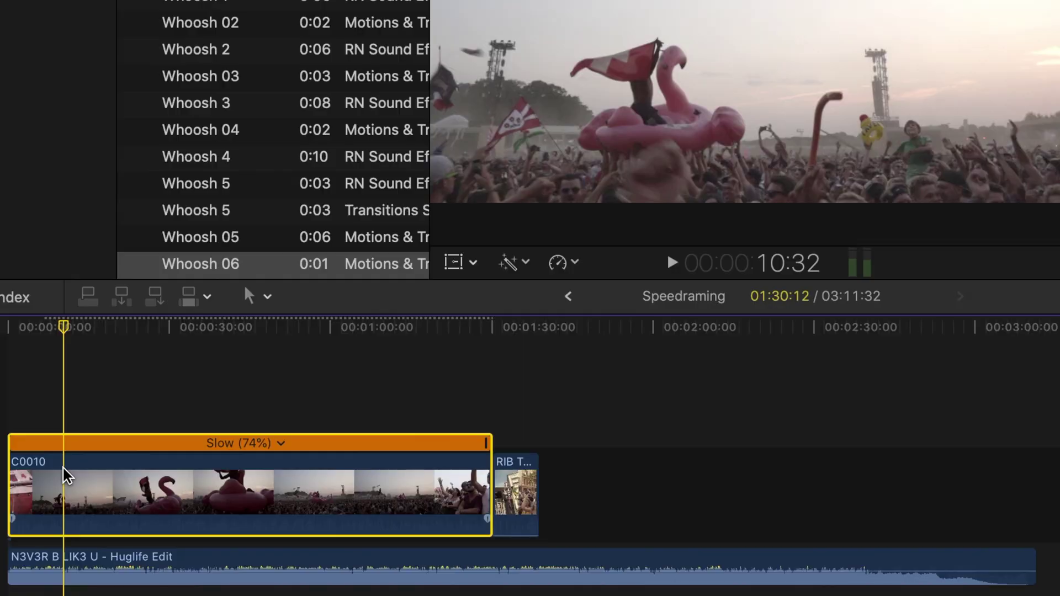
- Blade C0010's speed twice and return the middle section to normal speed
key(shift+b)
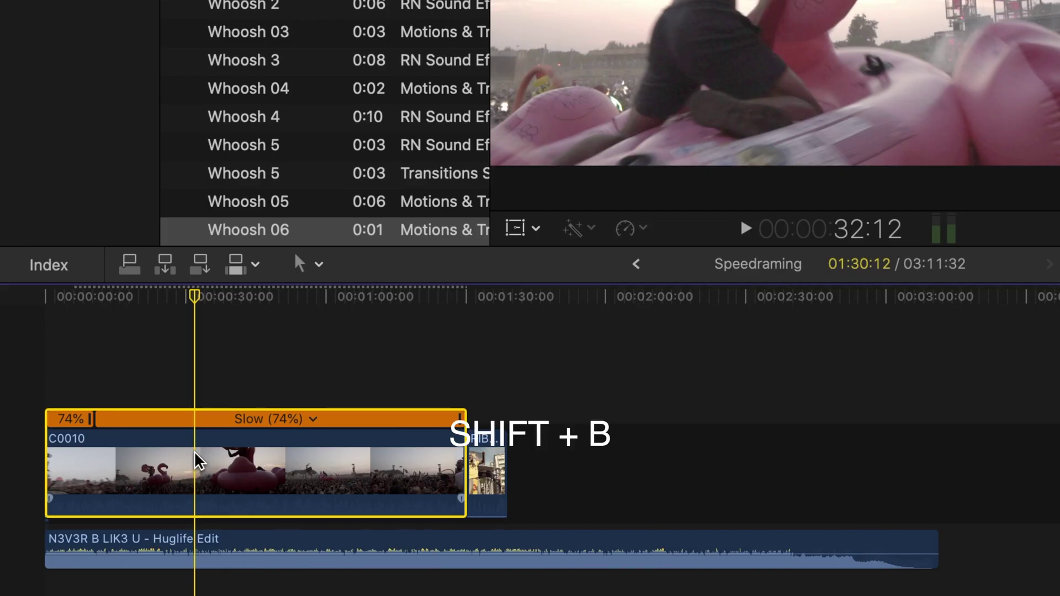
key(shift+b)
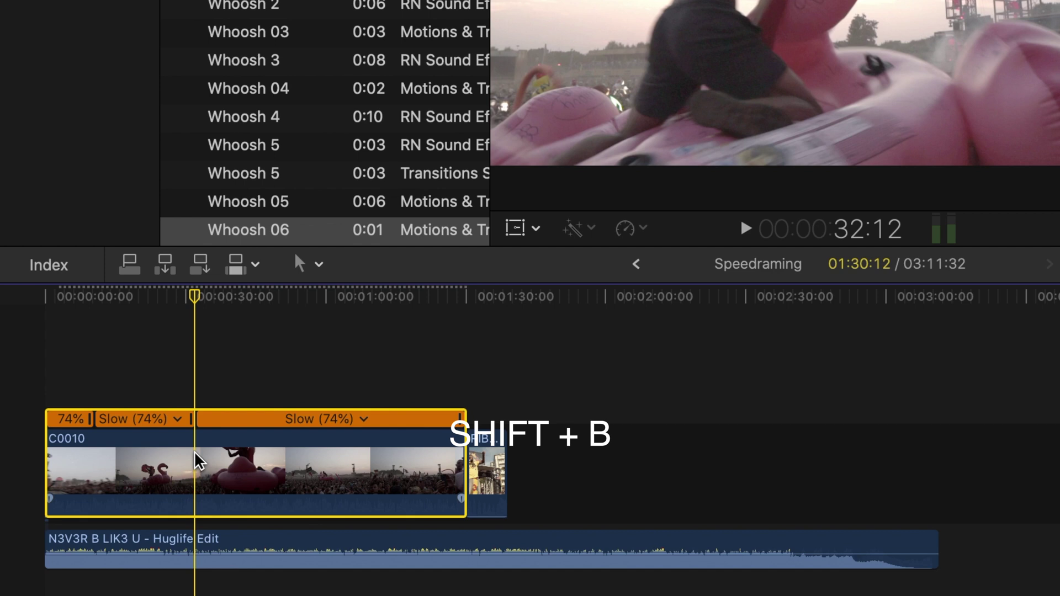
drag(191, 430, 83, 420)
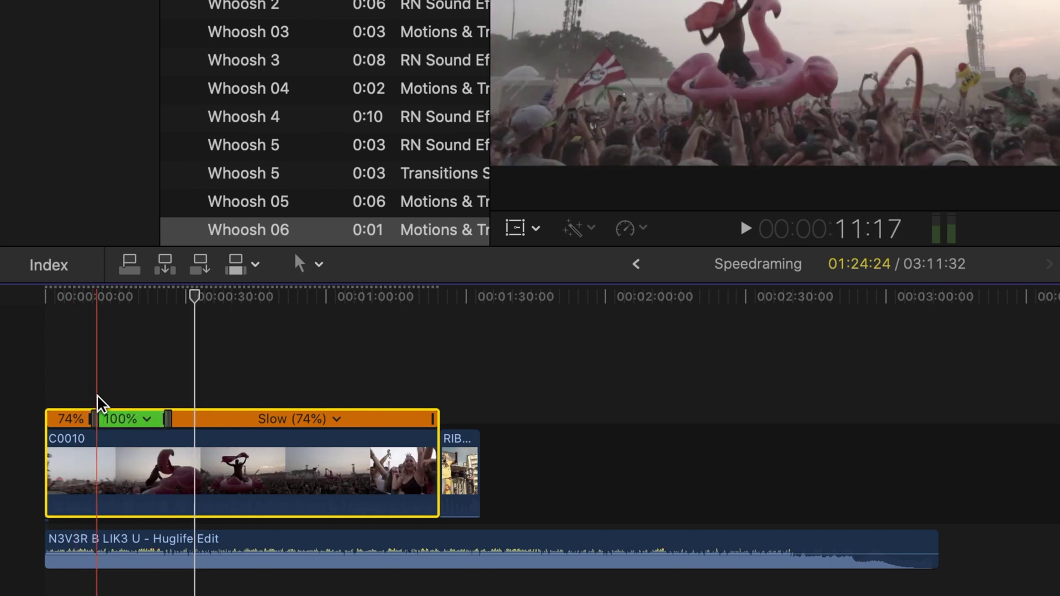
- Zoom in and set the middle speed section to Fast 20x (2000%)
key(super+equal)
key(super+equal)
key(super+equal)
scroll(806, 462, left, 2)
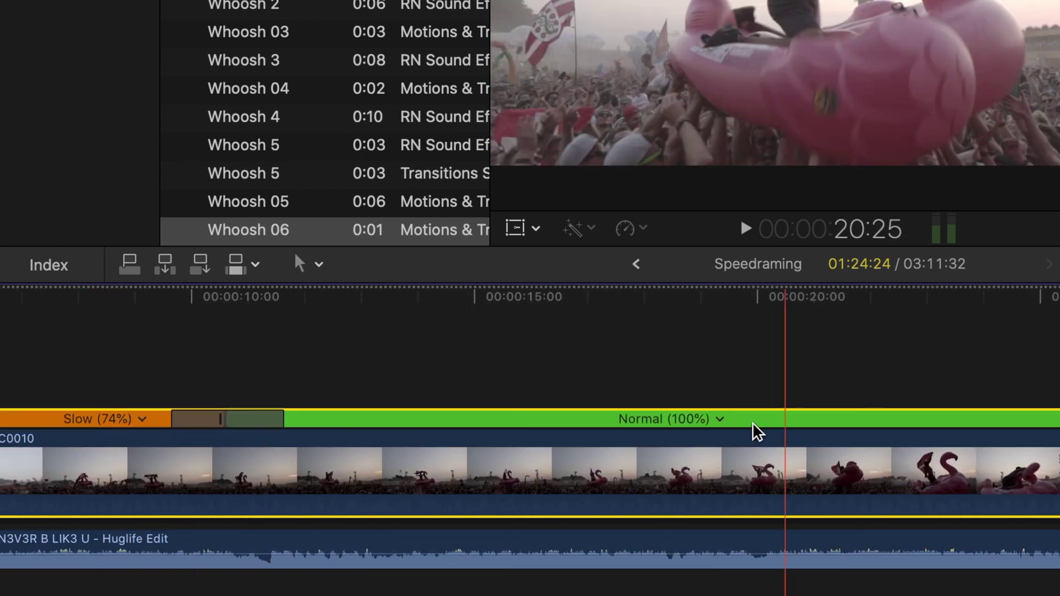
click(722, 421)
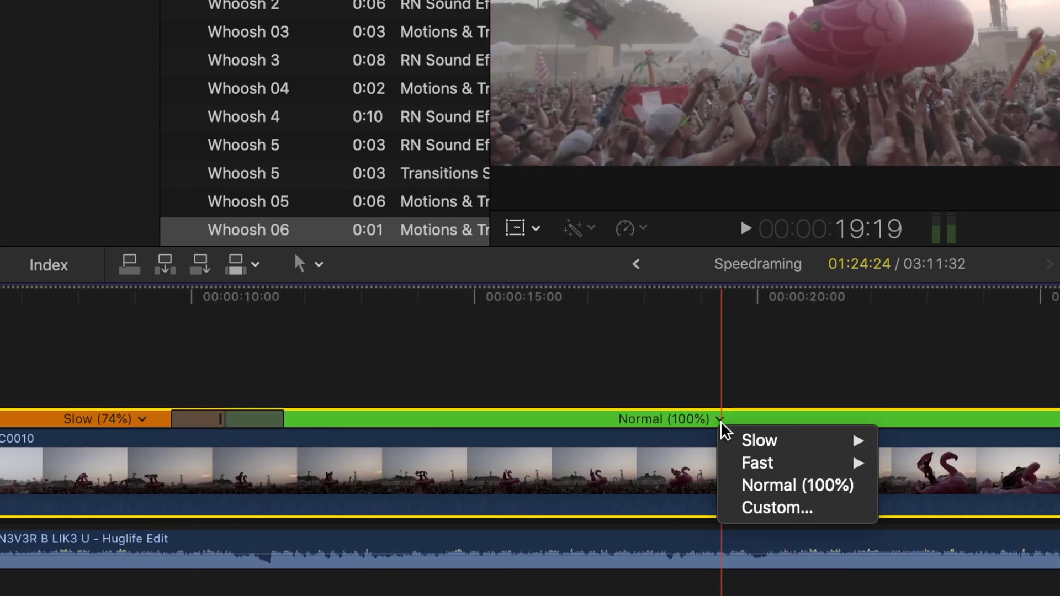
mouse_move(783, 464)
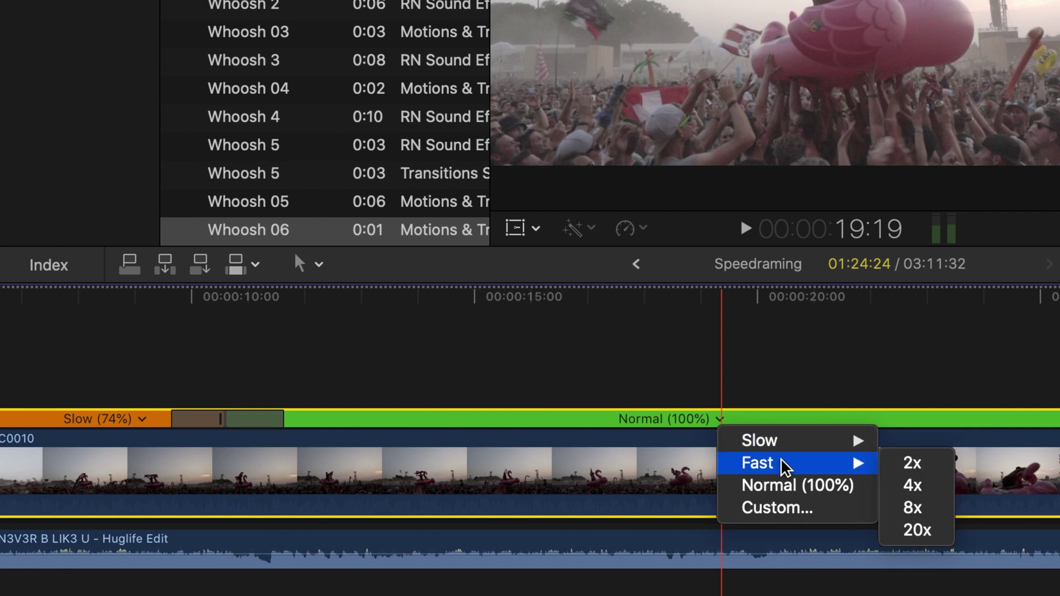
click(917, 531)
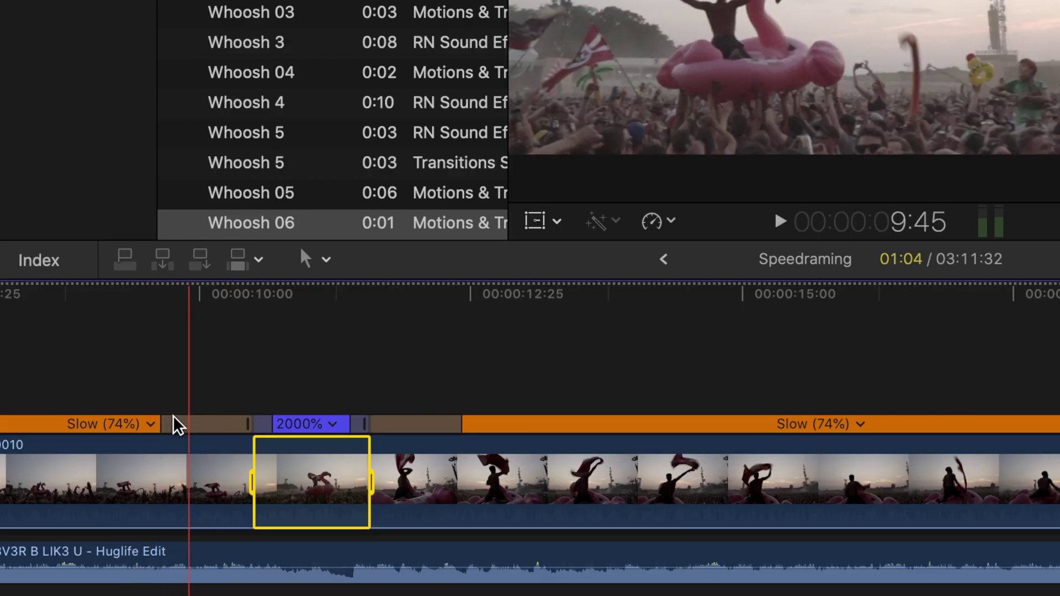
- Adjust the speed transition beside the Fast (2000%) section, shortening the ramp back to 74%
drag(170, 425, 232, 438)
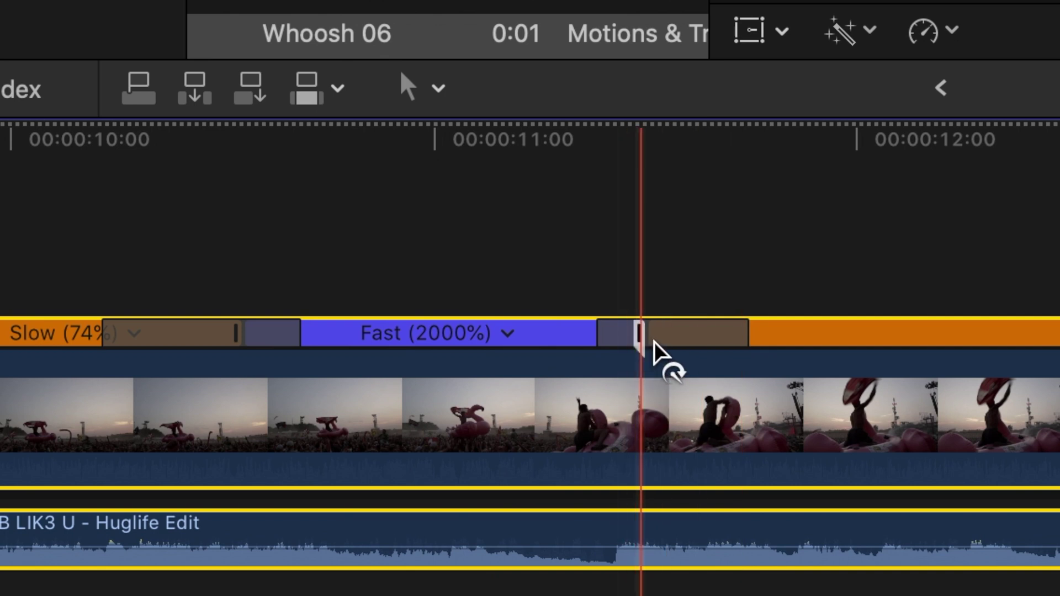
- Open the speed transition's settings and begin editing its Source Frame
double_click(644, 345)
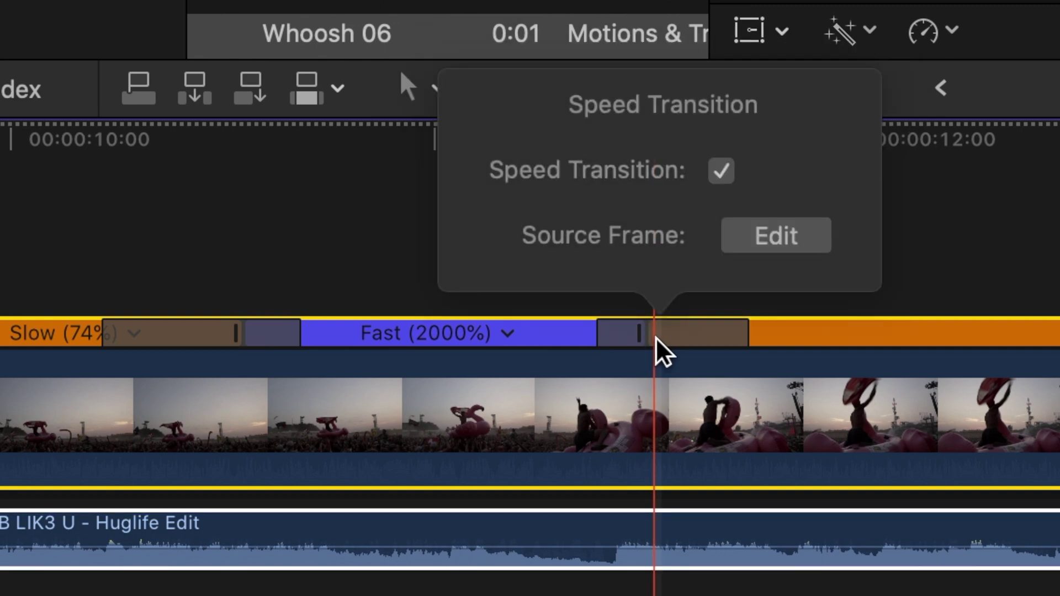
click(771, 236)
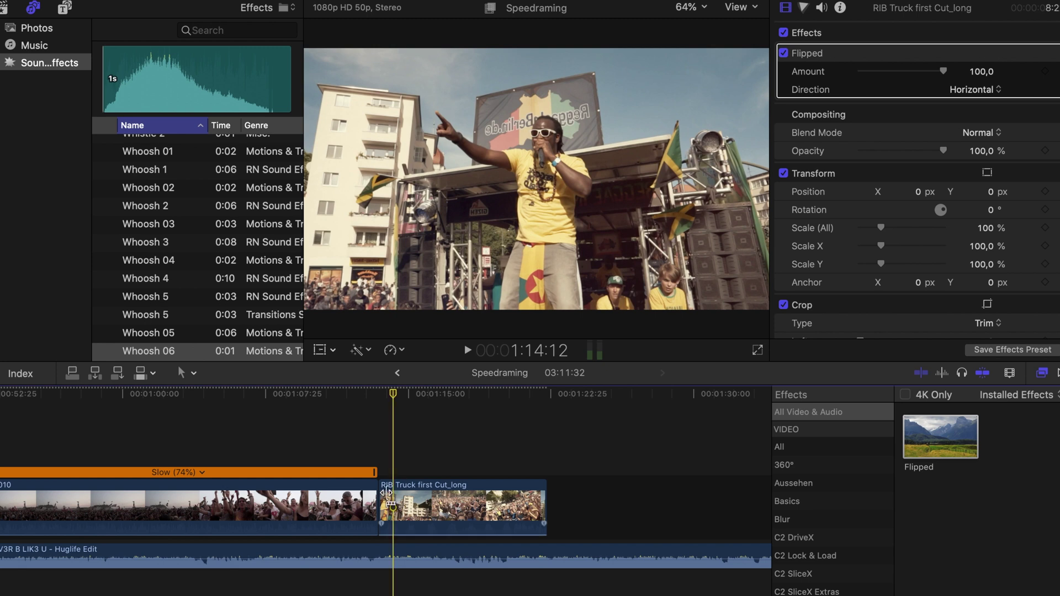
- Move the cut between C0010 and the RIB Truck clip slightly later
drag(380, 494, 393, 493)
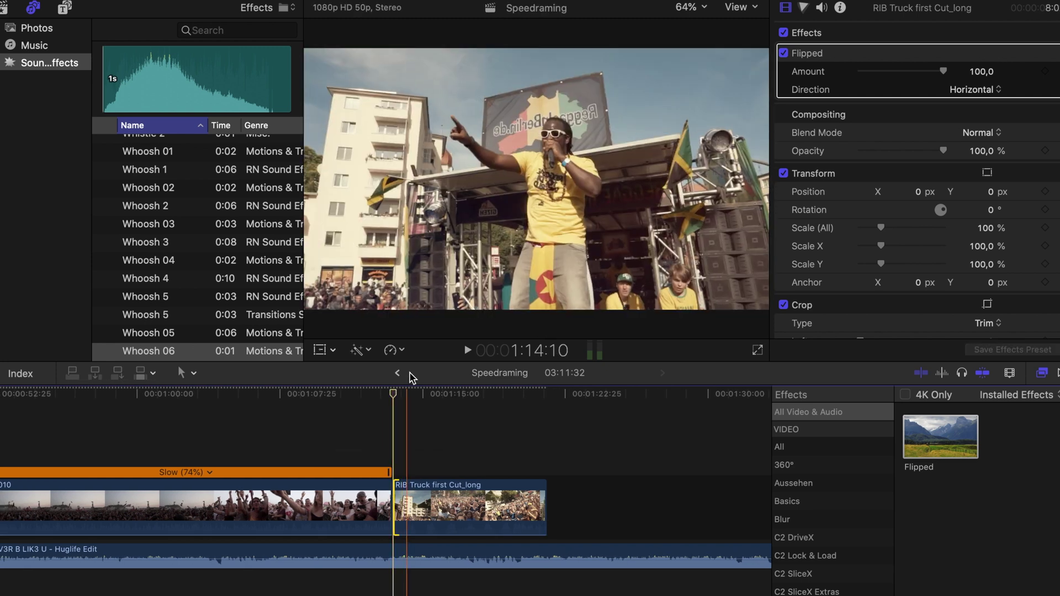
- Blade C0010's speed just before the cut and set its final section to 8x
drag(331, 414, 289, 412)
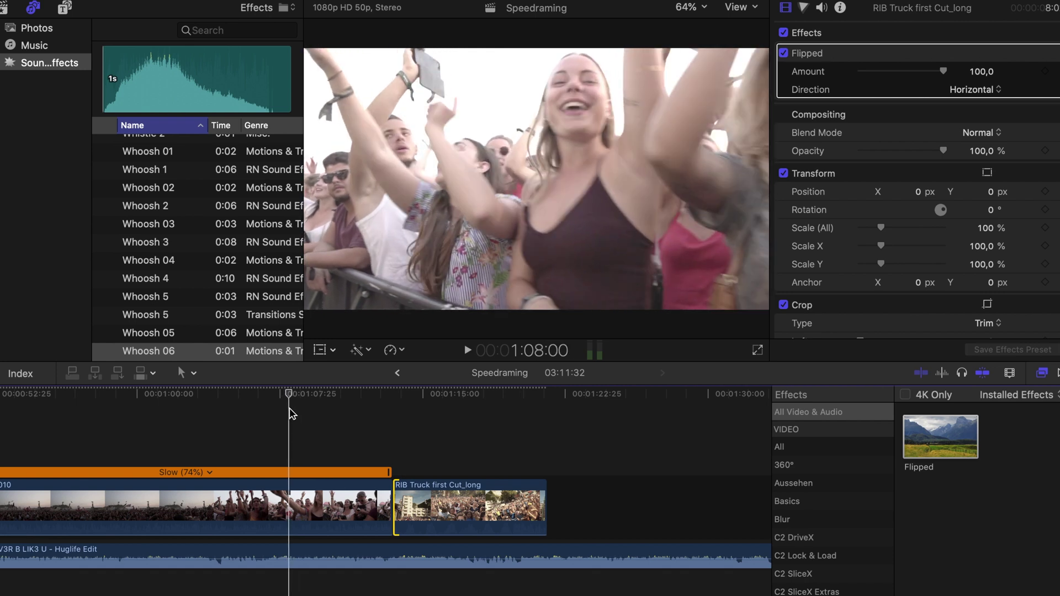
click(297, 498)
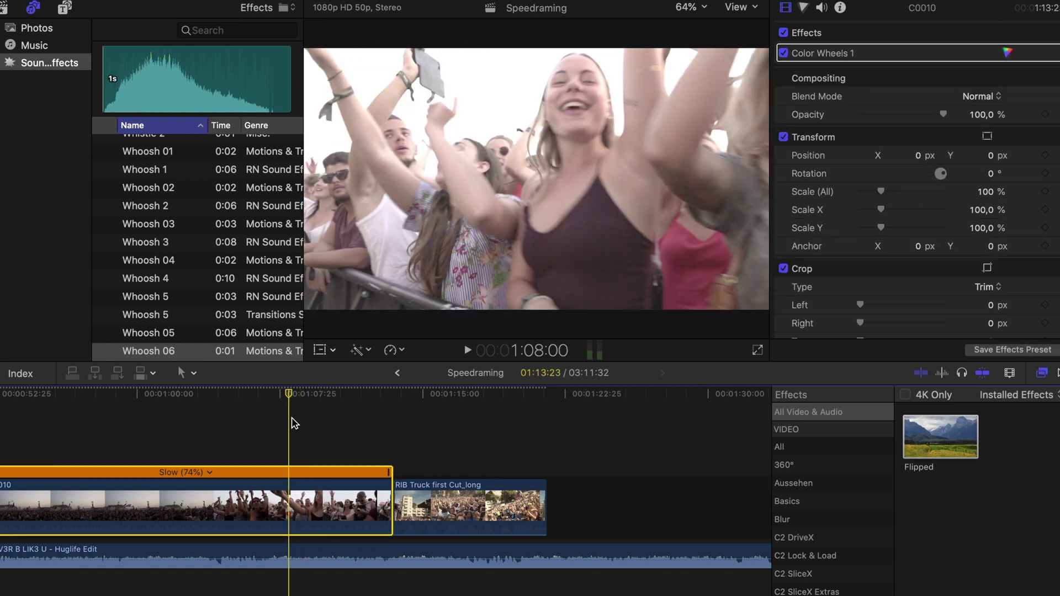
drag(292, 402, 315, 403)
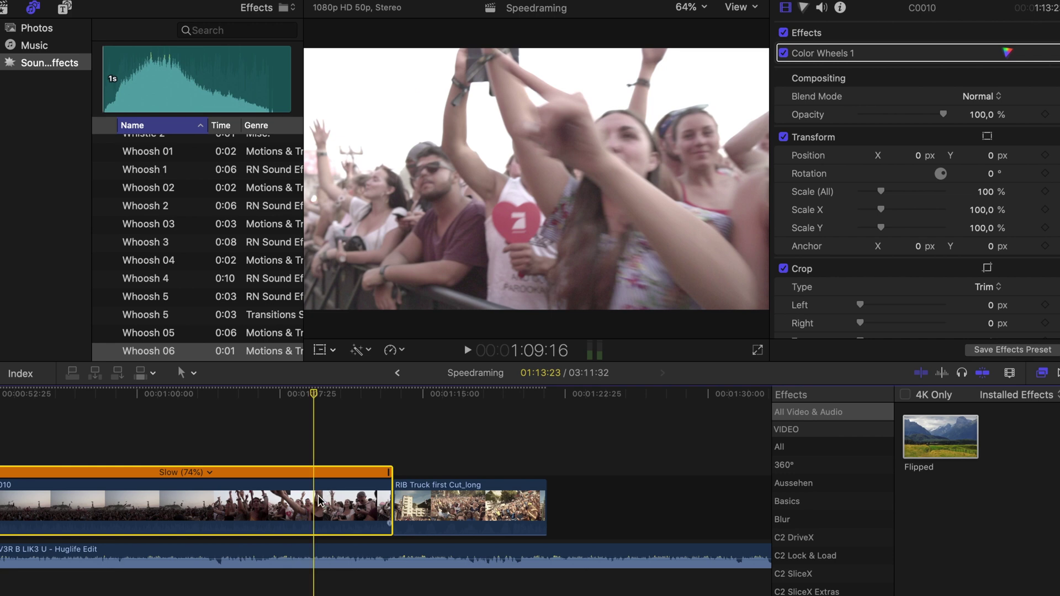
key(shift+b)
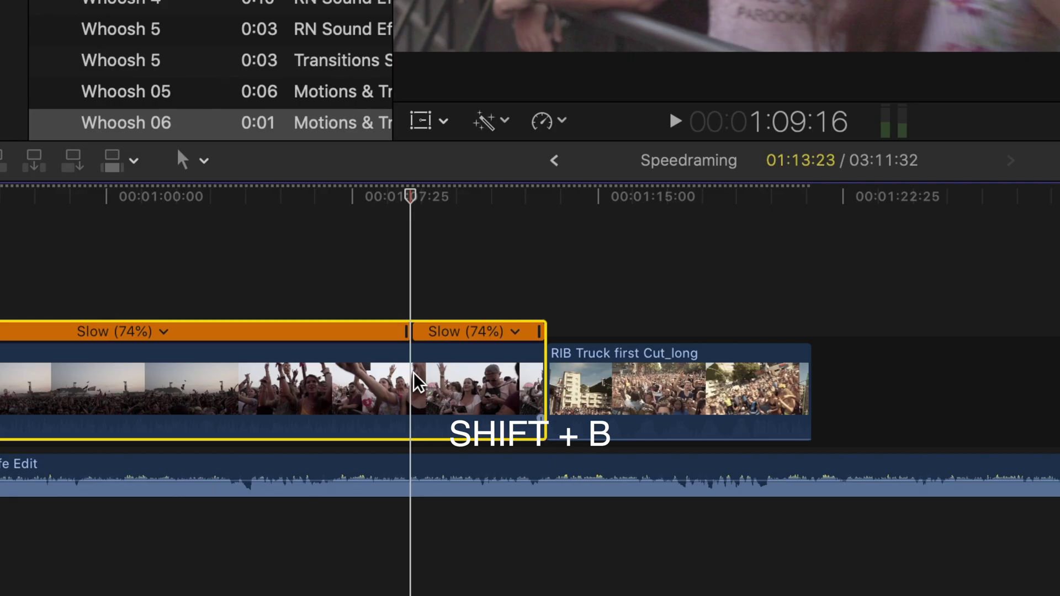
click(375, 472)
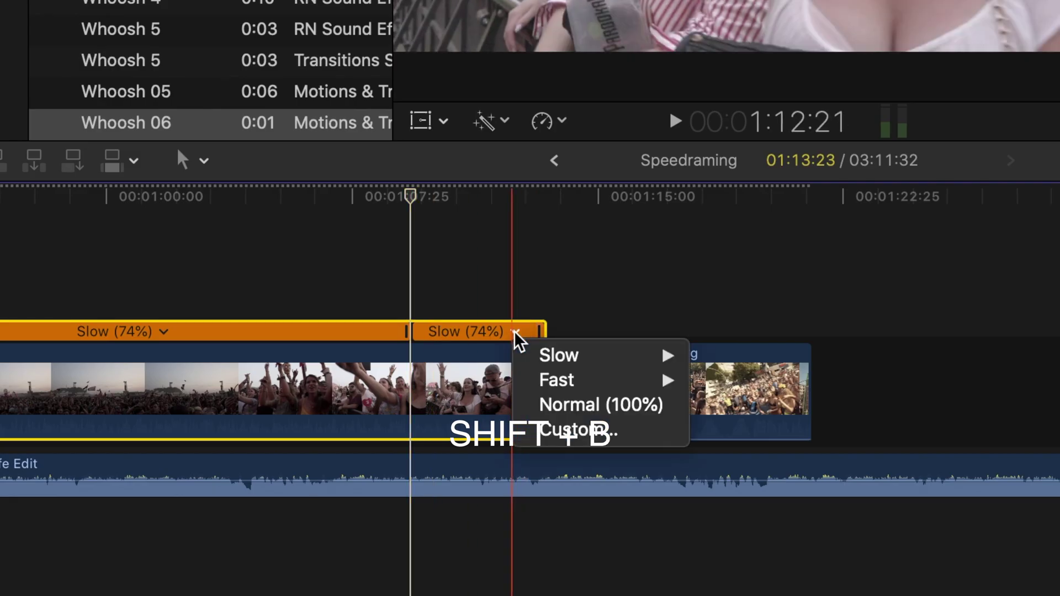
mouse_move(587, 379)
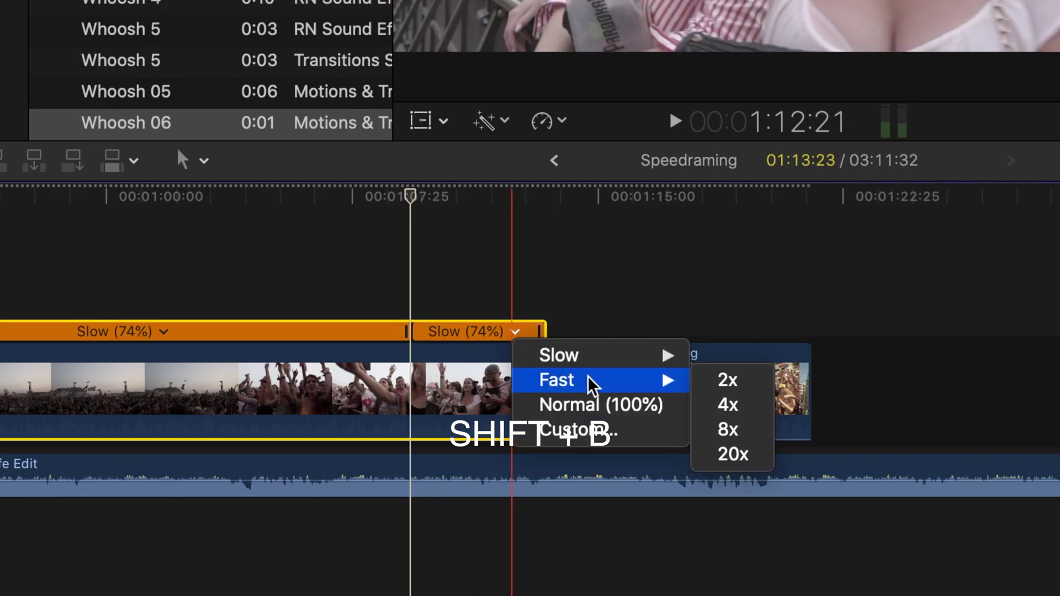
click(728, 431)
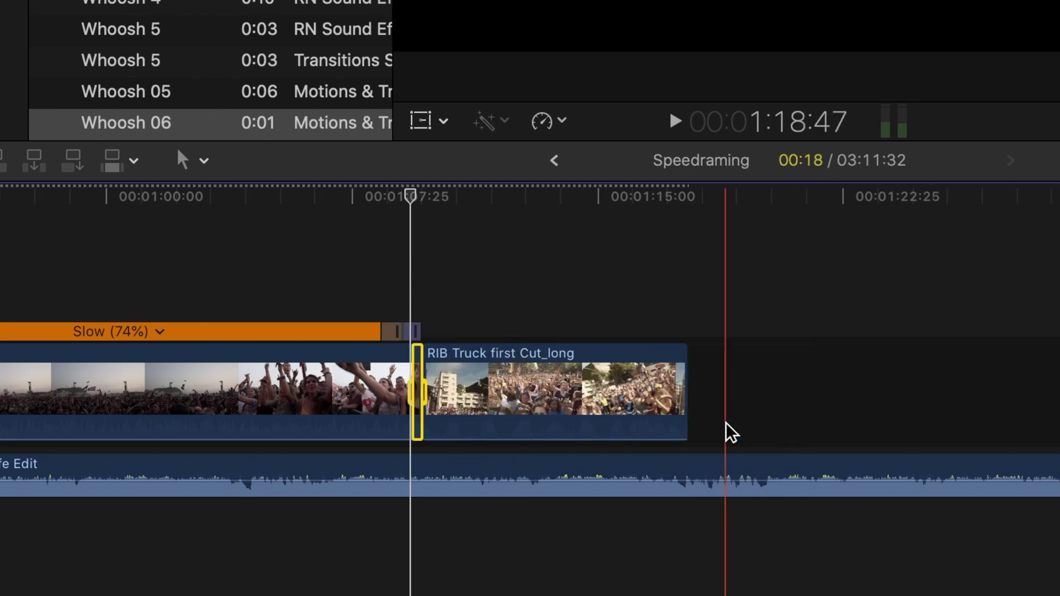
- Blade the RIB Truck clip's speed after the cut and set its opening section to 8x
click(427, 295)
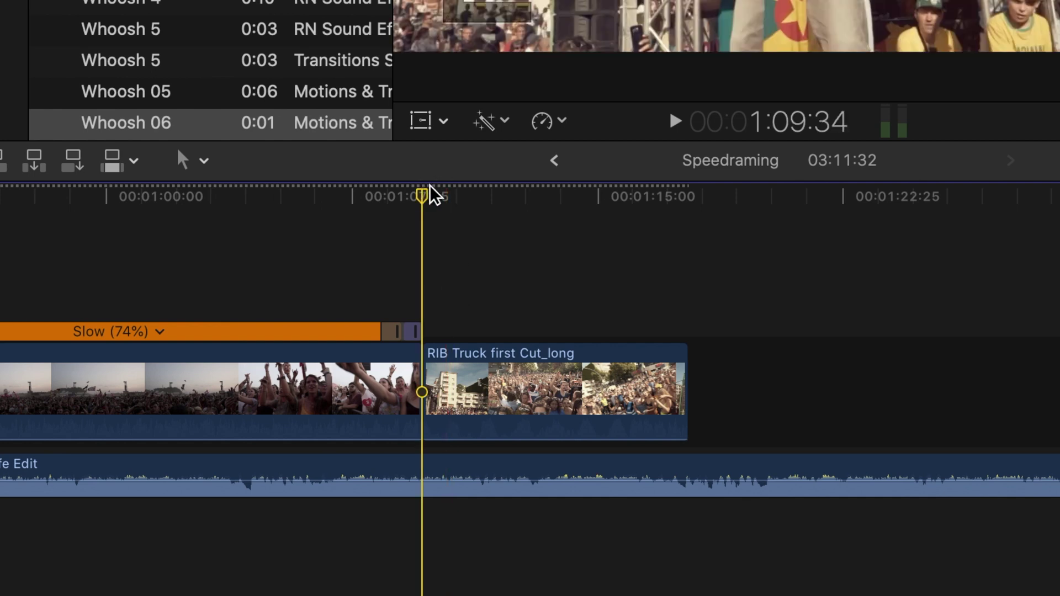
drag(429, 186, 497, 209)
key(shift+b)
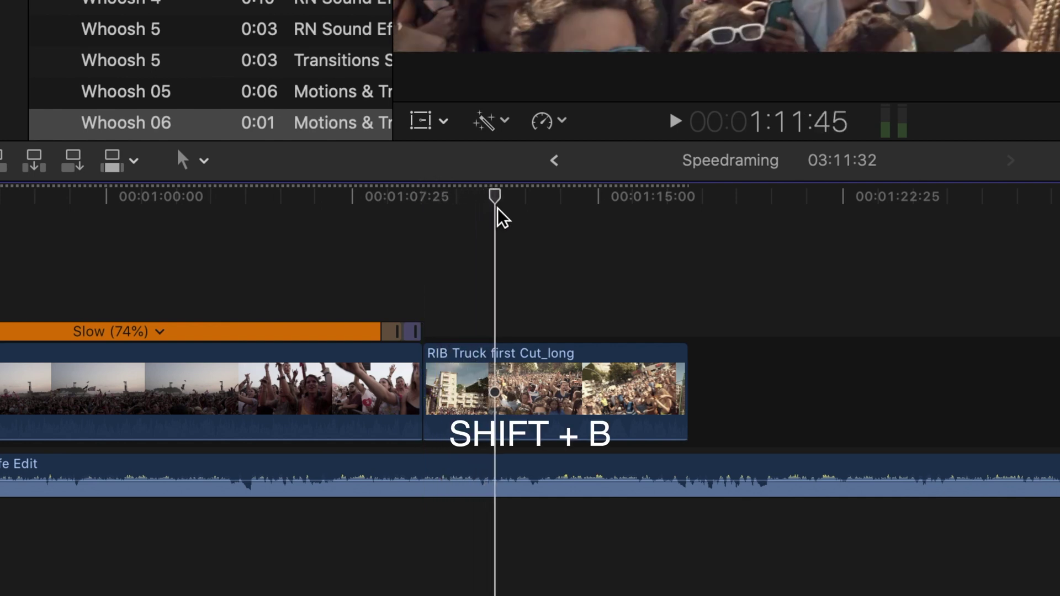
click(497, 370)
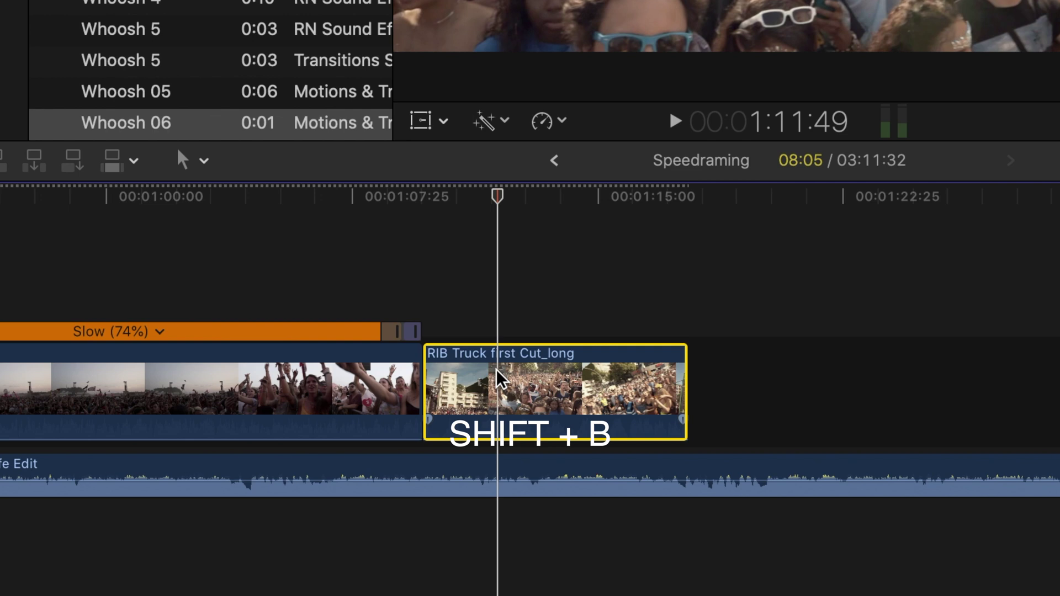
key(shift+b)
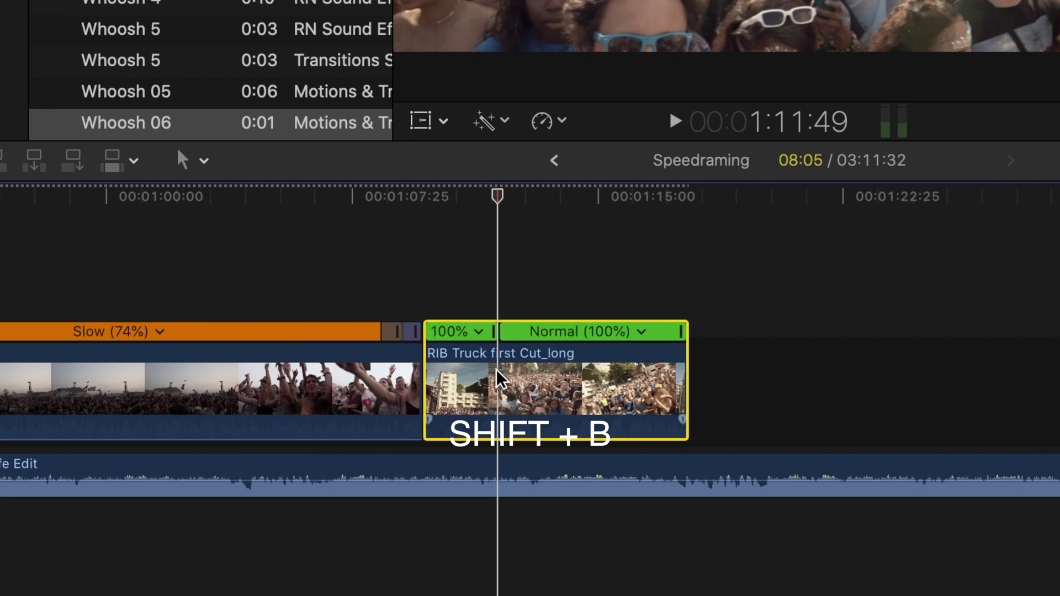
click(479, 331)
mouse_move(522, 381)
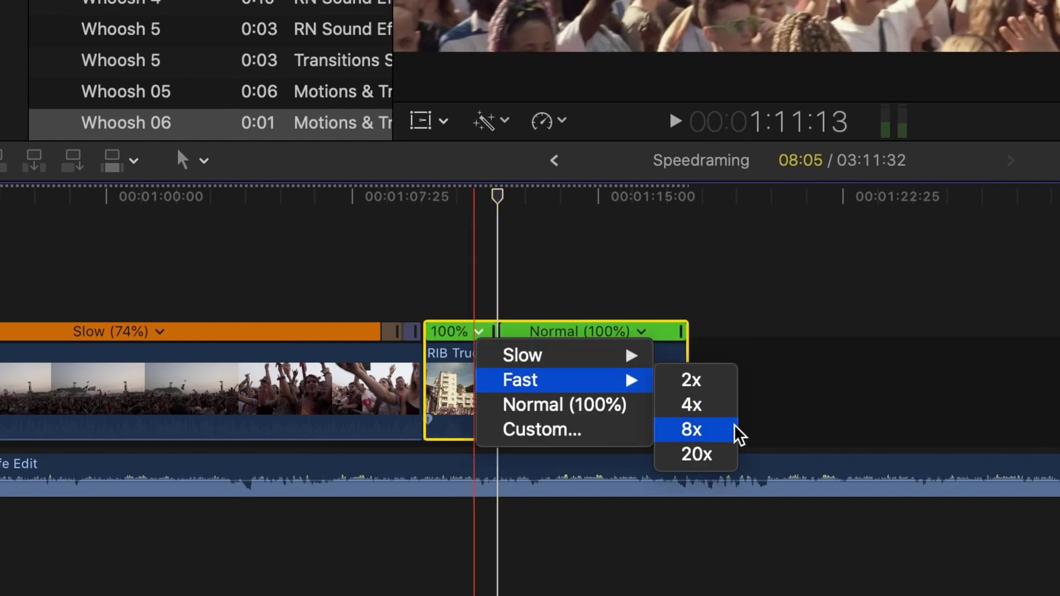
click(692, 430)
click(273, 265)
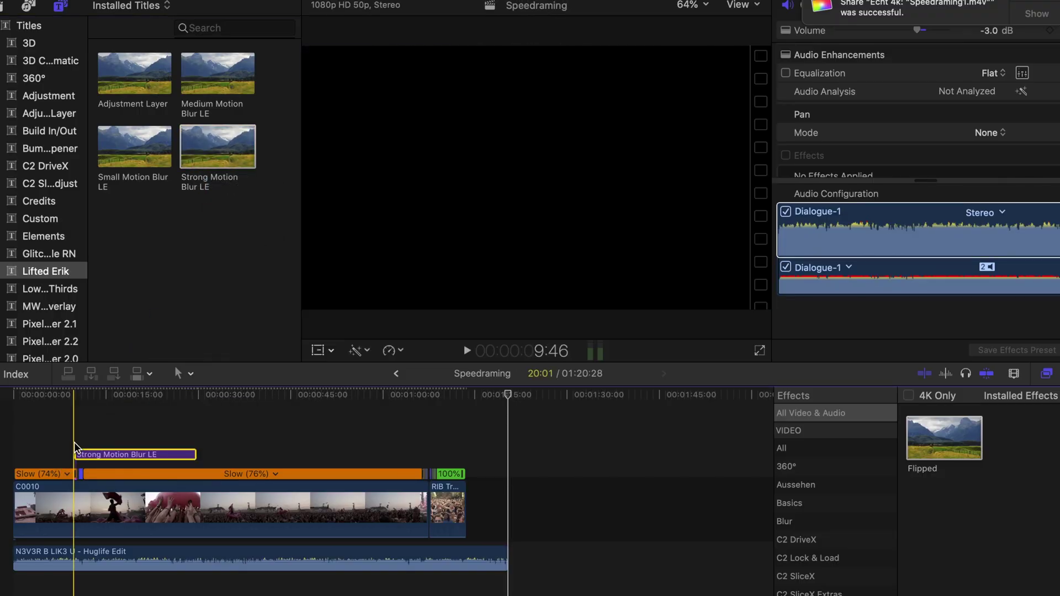
- Trim the Strong Motion Blur LE layers to the 2000% section and the C0010–truck 8x ramp
key(super+equal)
key(super+equal)
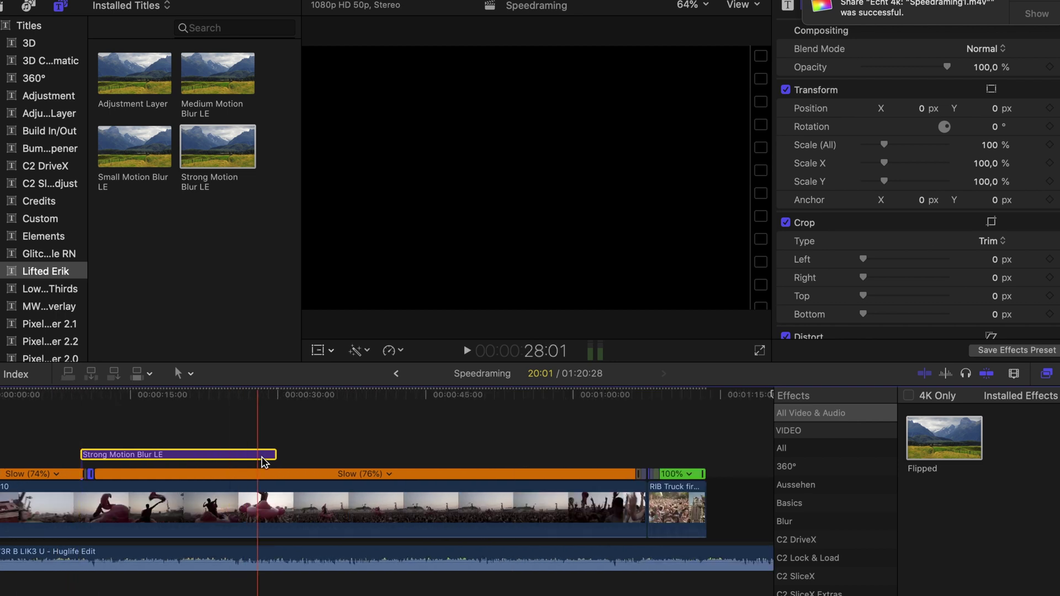
drag(275, 454, 176, 458)
key(super+equal)
key(super+equal)
key(super+equal)
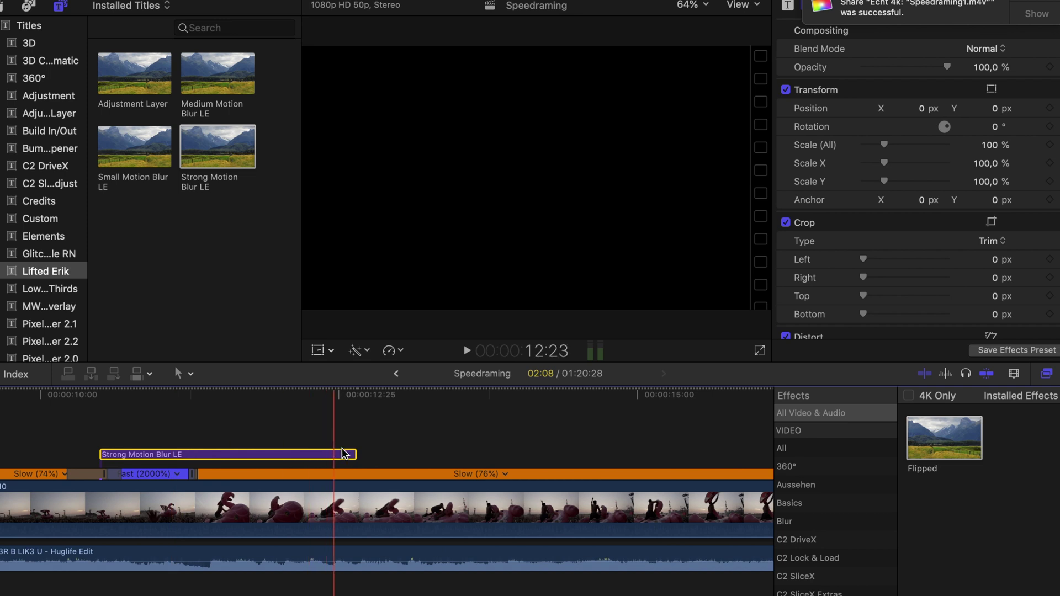
drag(350, 454, 198, 455)
scroll(162, 457, right, 15)
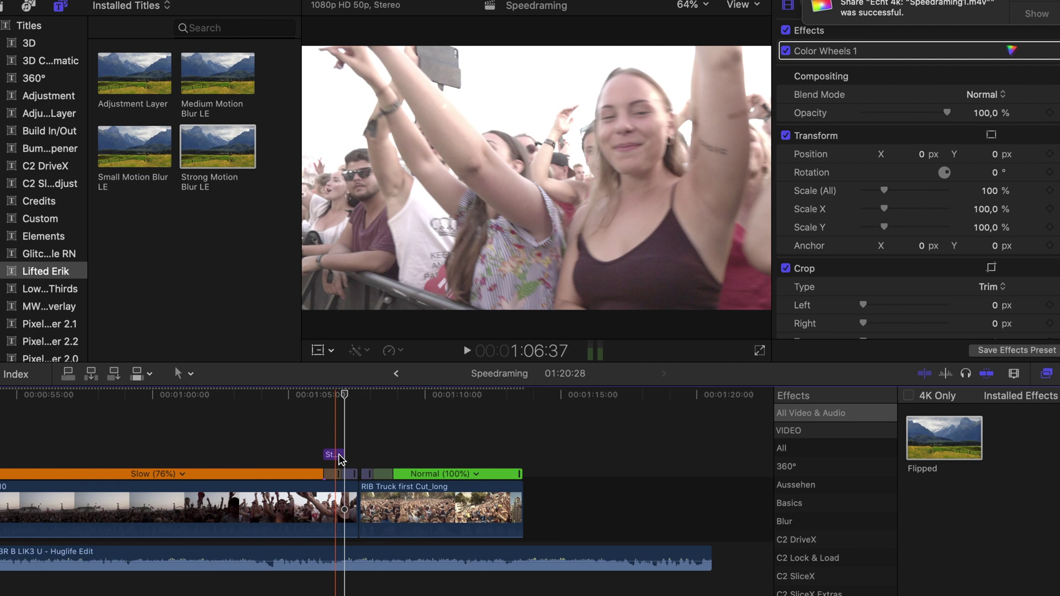
drag(341, 455, 402, 456)
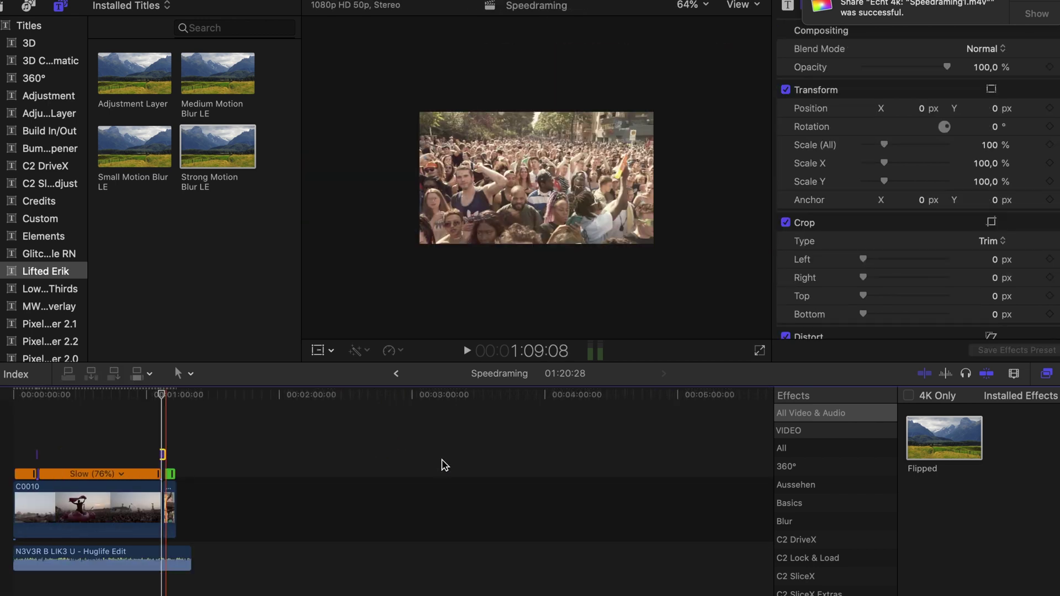